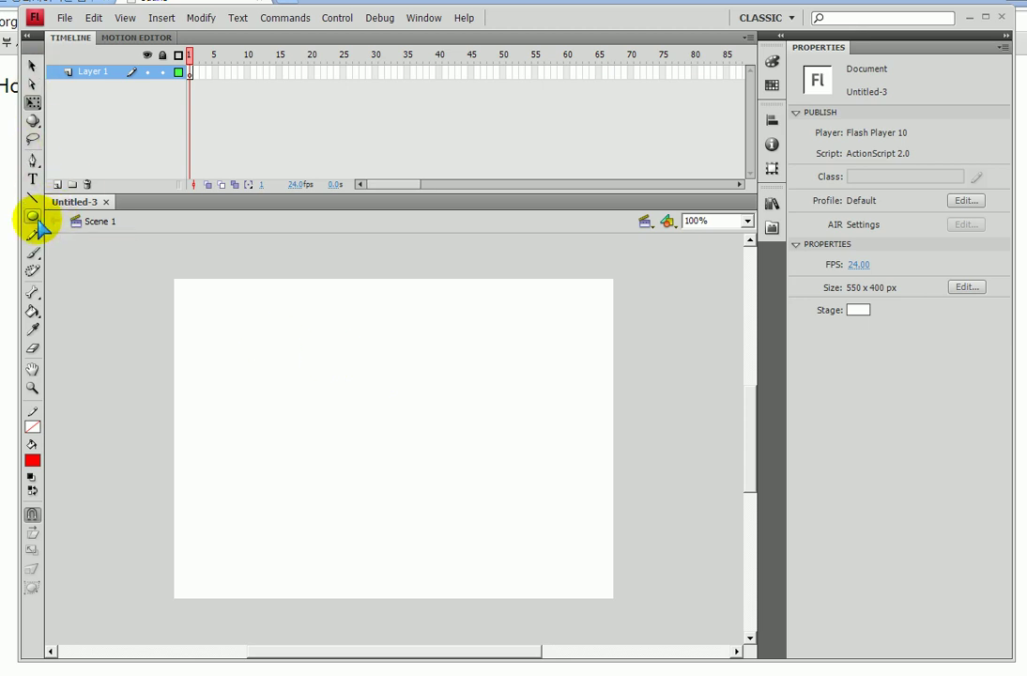
# Set the fill to a linear gradient running from light gray #CBCBCB to black
pyautogui.click(35, 464)
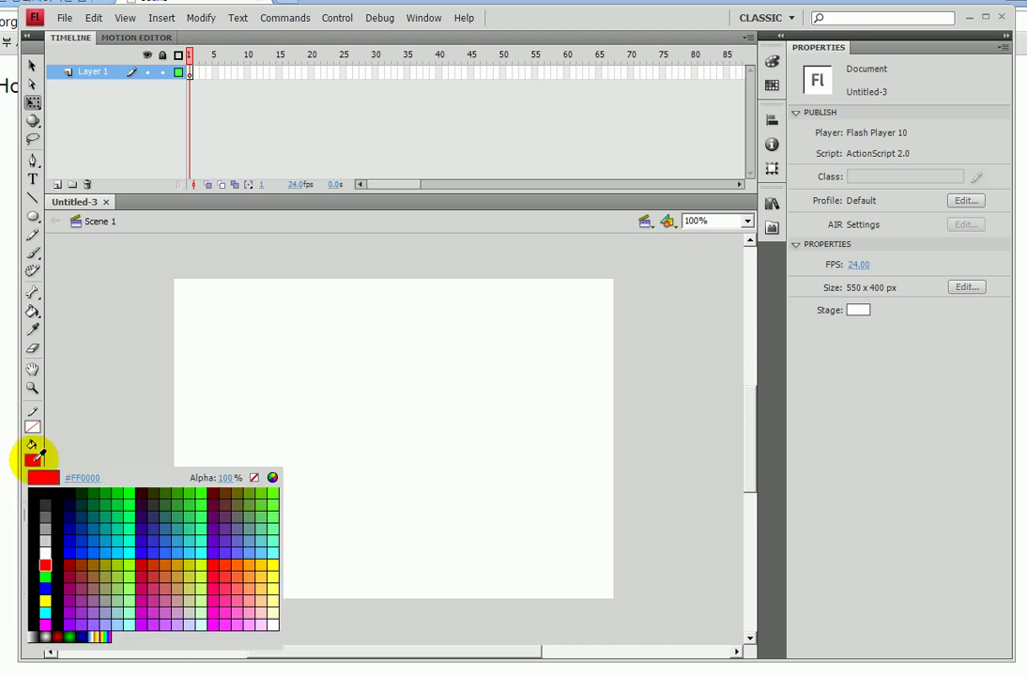
pyautogui.click(39, 635)
pyautogui.click(772, 61)
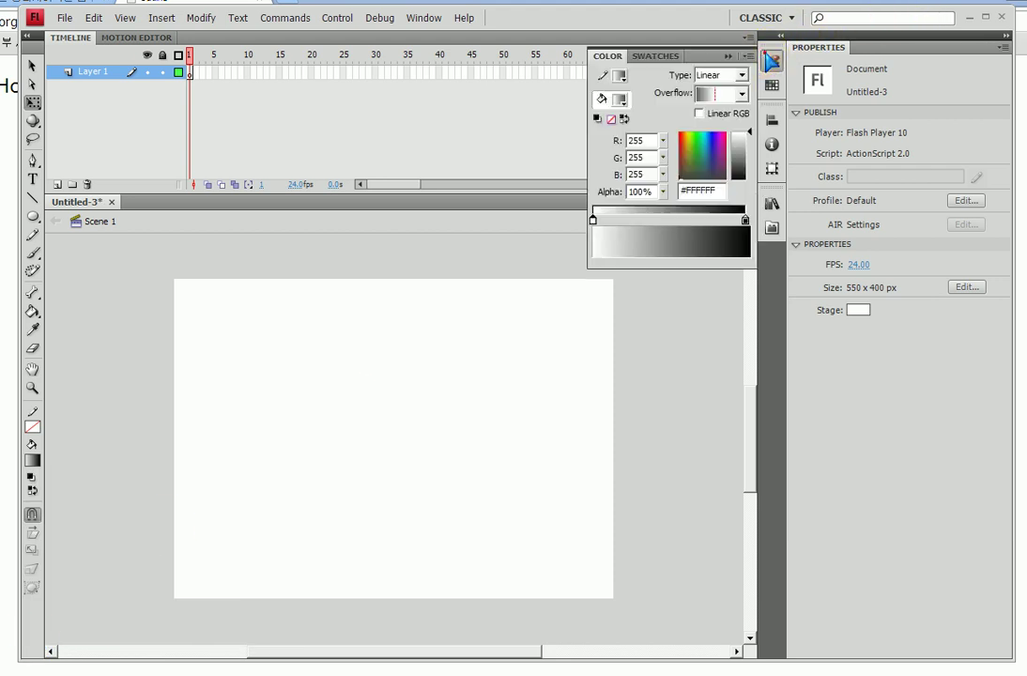
pyautogui.click(593, 221)
pyautogui.click(591, 223)
pyautogui.moveTo(591, 221); pyautogui.dragTo(578, 255)
pyautogui.click(623, 223)
pyautogui.moveTo(623, 225); pyautogui.dragTo(557, 222)
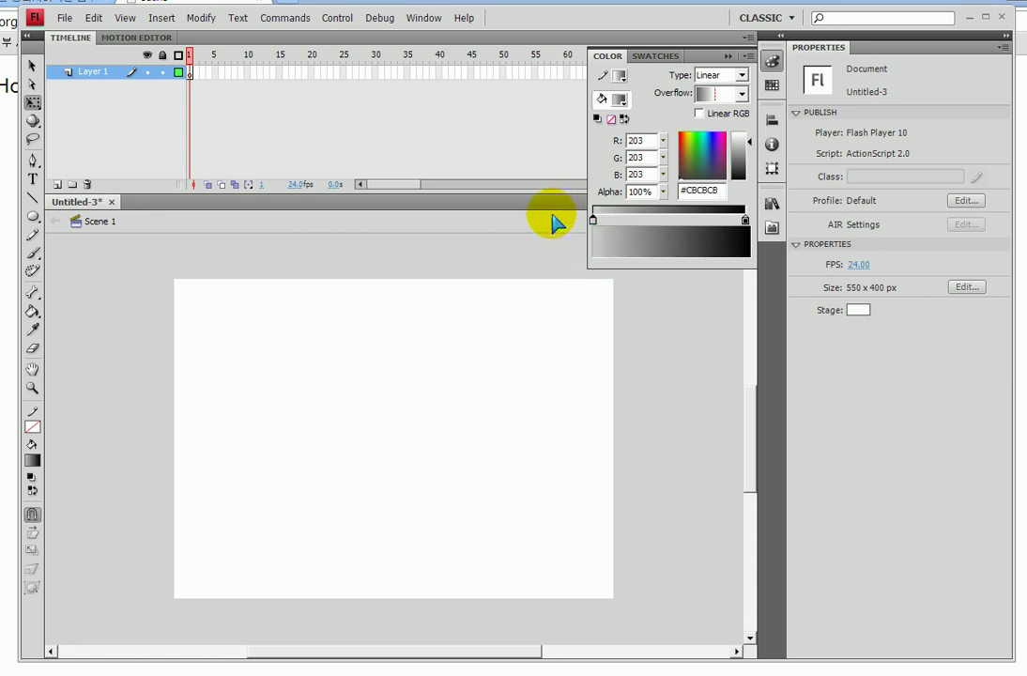
# Draw a gradient-filled square about 143 px wide near the stage center and move it to the lower part of the stage
pyautogui.click(30, 214)
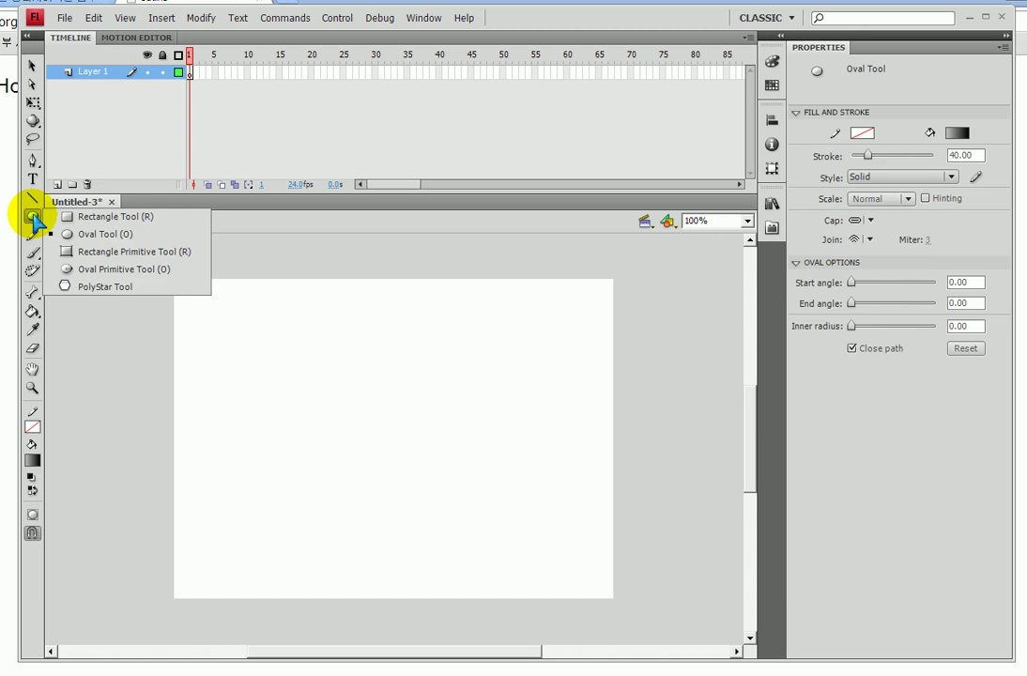
pyautogui.click(85, 218)
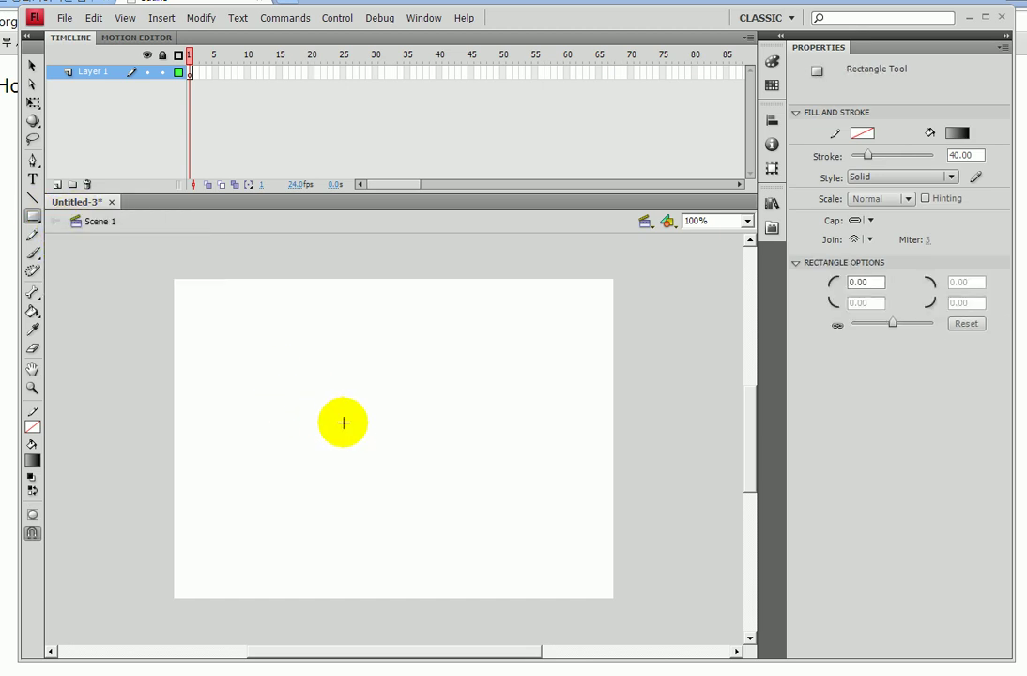
pyautogui.moveTo(314, 408); pyautogui.dragTo(429, 522)
pyautogui.press('v')
pyautogui.moveTo(373, 467); pyautogui.dragTo(358, 507)
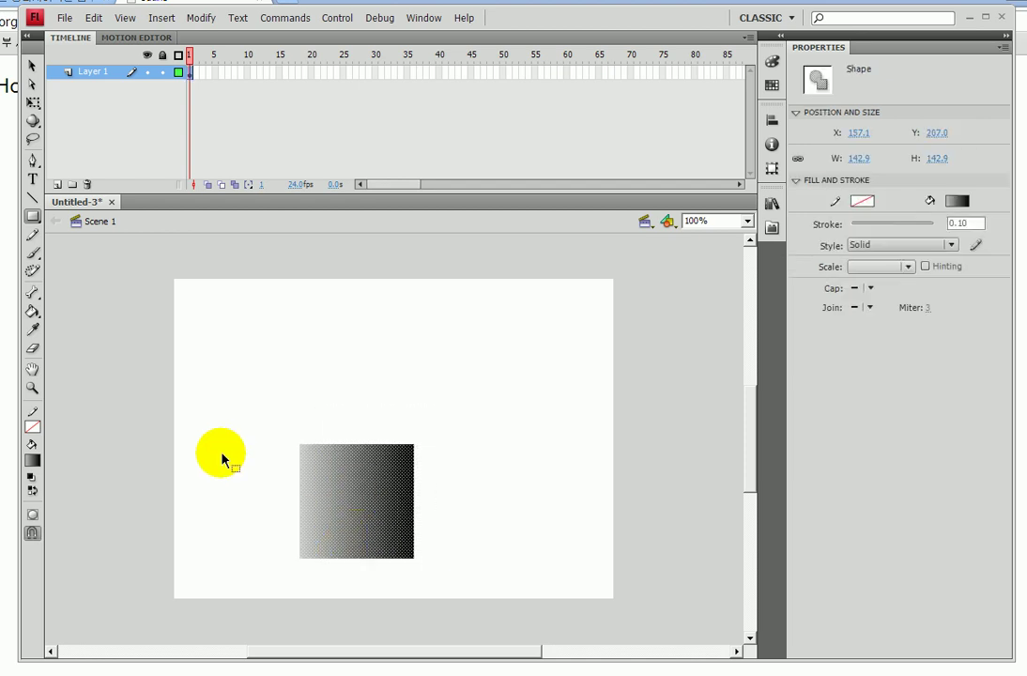
pyautogui.click(217, 451)
# Bend the square's bottom edge outward and its top edge inward into matching downward curves to form a cylinder body
pyautogui.click(32, 388)
pyautogui.click(329, 533)
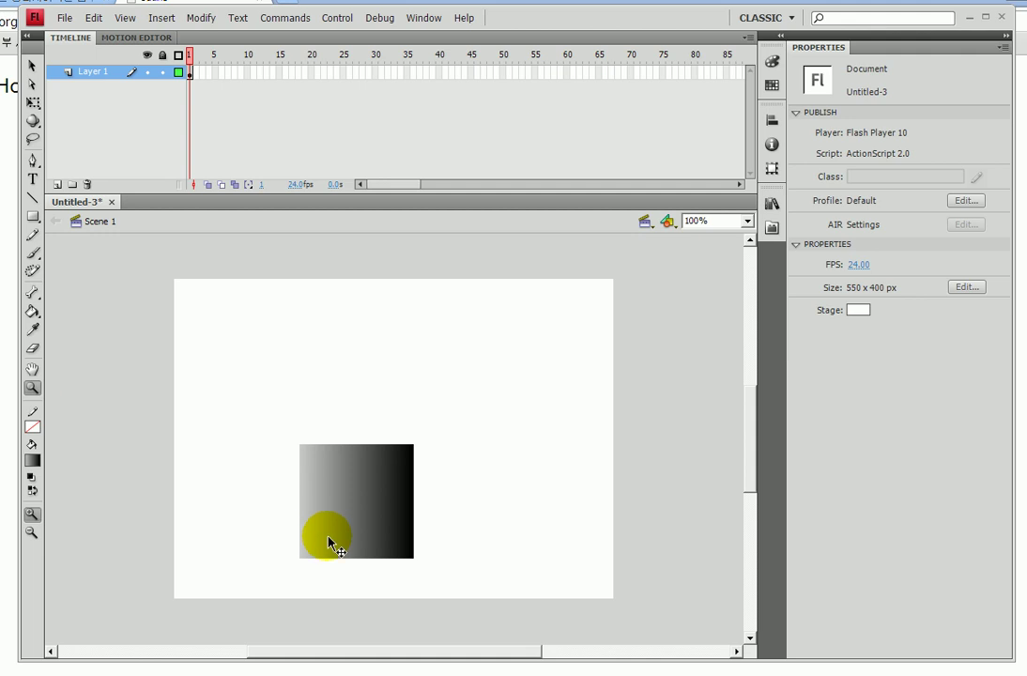
pyautogui.moveTo(358, 525); pyautogui.dragTo(357, 501)
pyautogui.click(244, 483)
pyautogui.press('space')
pyautogui.moveTo(397, 445); pyautogui.dragTo(269, 439)
pyautogui.keyDown('ctrl'); pyautogui.click(218, 391); pyautogui.keyUp('ctrl')
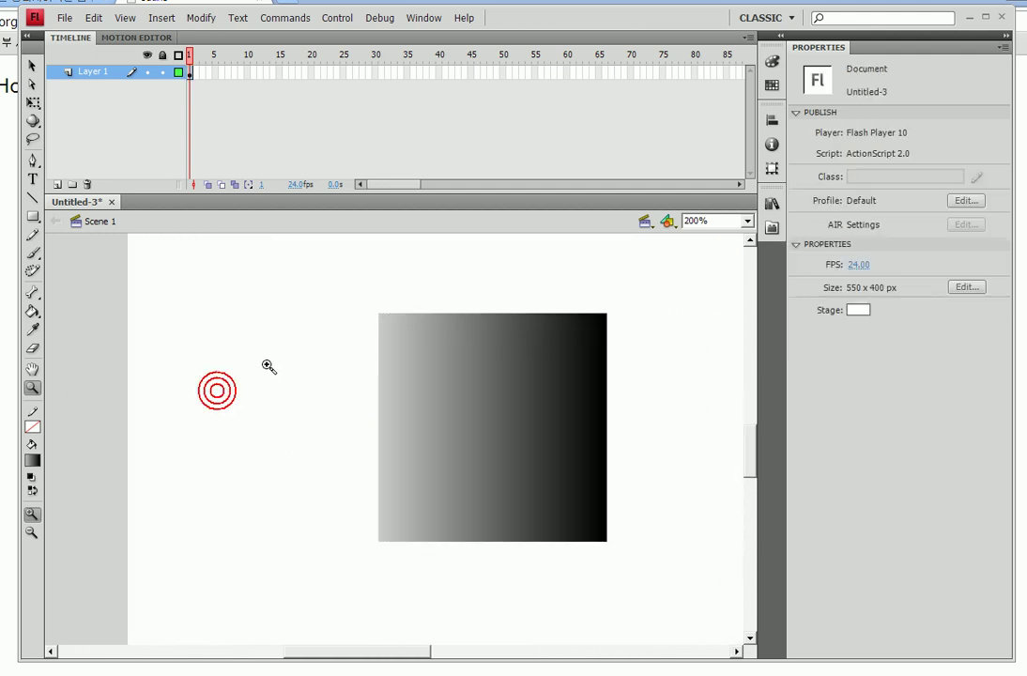
pyautogui.press('space')
pyautogui.moveTo(264, 364); pyautogui.dragTo(201, 367)
pyautogui.click(154, 142)
pyautogui.click(31, 66)
pyautogui.click(394, 663)
pyautogui.moveTo(439, 546); pyautogui.dragTo(440, 577)
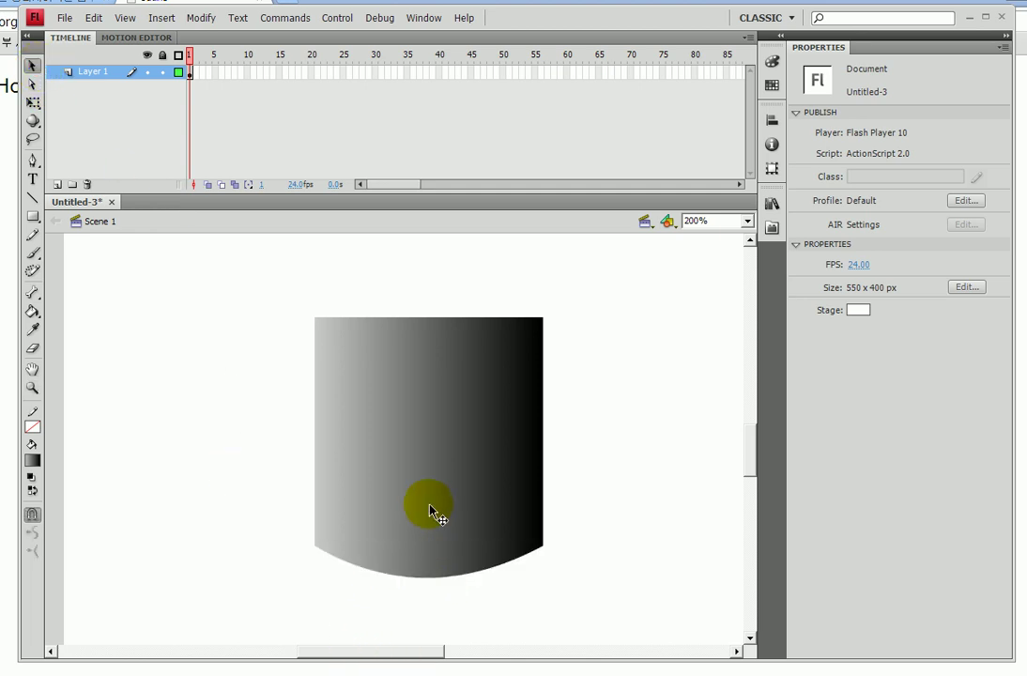
pyautogui.moveTo(428, 324); pyautogui.dragTo(429, 348)
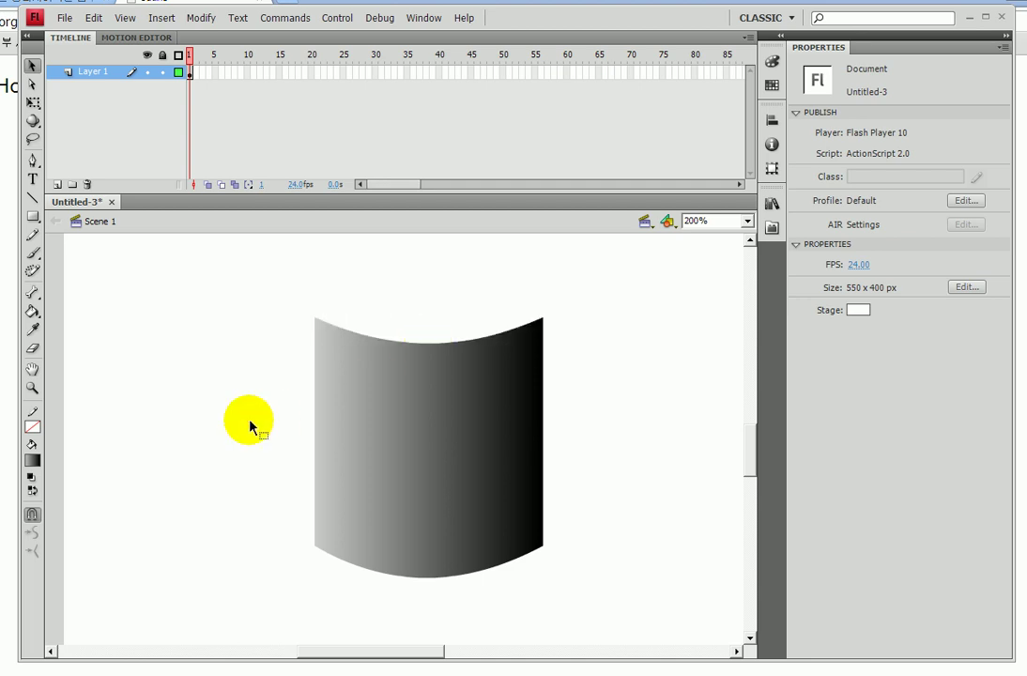
# Draw an oval about 140 by 48 px directly above the cylinder body and select it
pyautogui.hotkey('ctrl', '1')
pyautogui.press('space')
pyautogui.moveTo(265, 414); pyautogui.dragTo(232, 470)
pyautogui.moveTo(33, 216); pyautogui.dragTo(70, 232)
pyautogui.moveTo(311, 305); pyautogui.dragTo(388, 352)
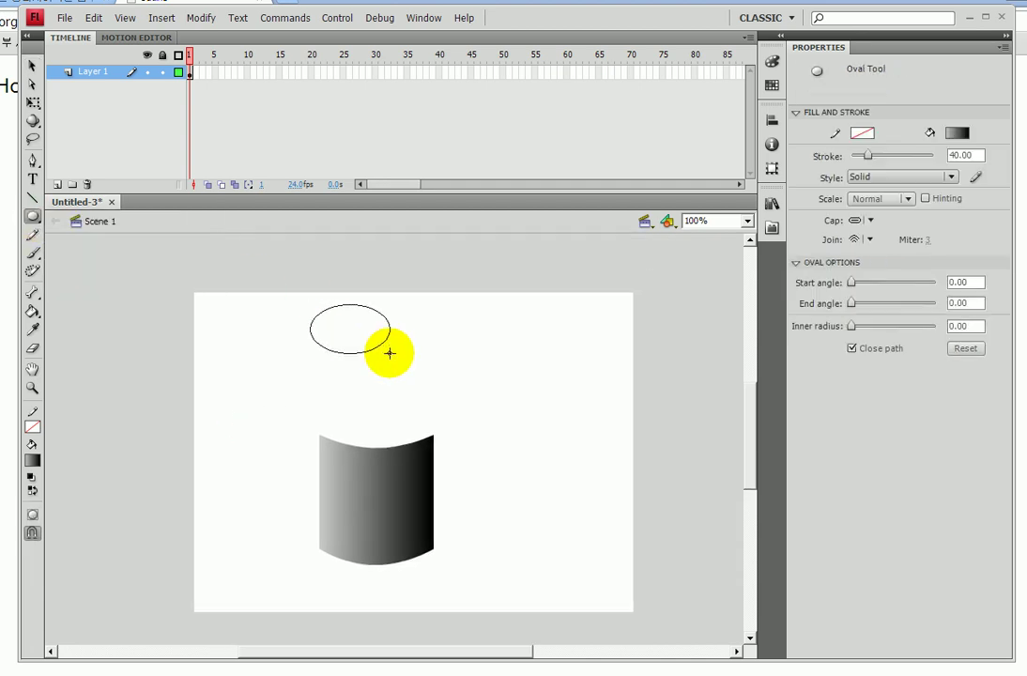
pyautogui.hotkey('ctrl', 'z')
pyautogui.moveTo(319, 434); pyautogui.dragTo(434, 394)
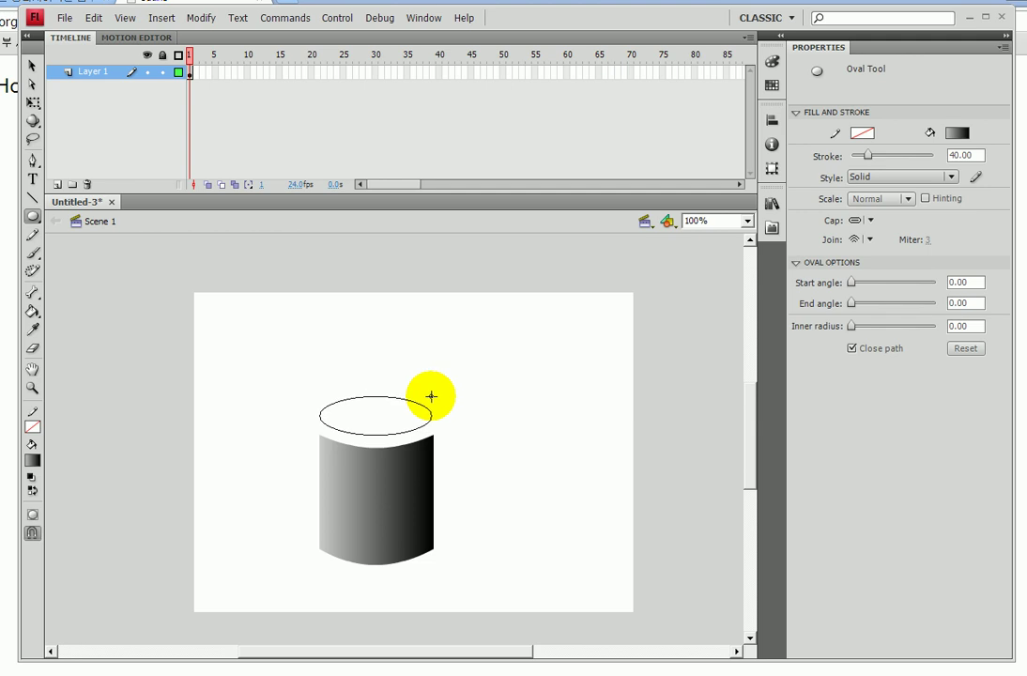
pyautogui.moveTo(431, 396); pyautogui.dragTo(431, 396)
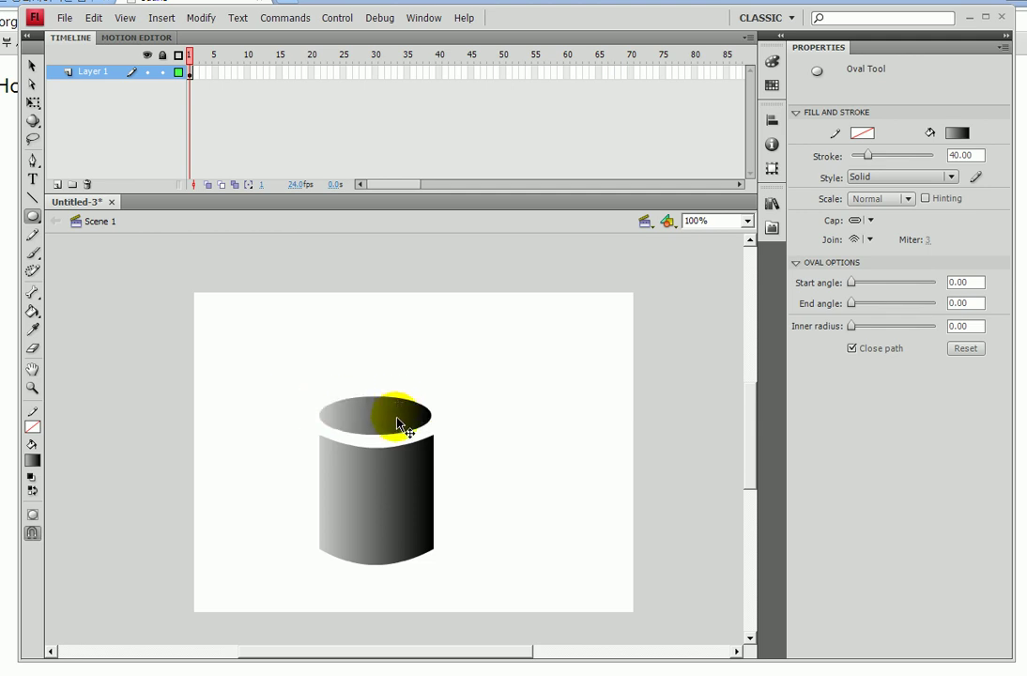
pyautogui.keyDown('ctrl'); pyautogui.click(397, 418); pyautogui.keyUp('ctrl')
# Try lightening the dark end of the oval's linear gradient to a medium gray
pyautogui.click(773, 63)
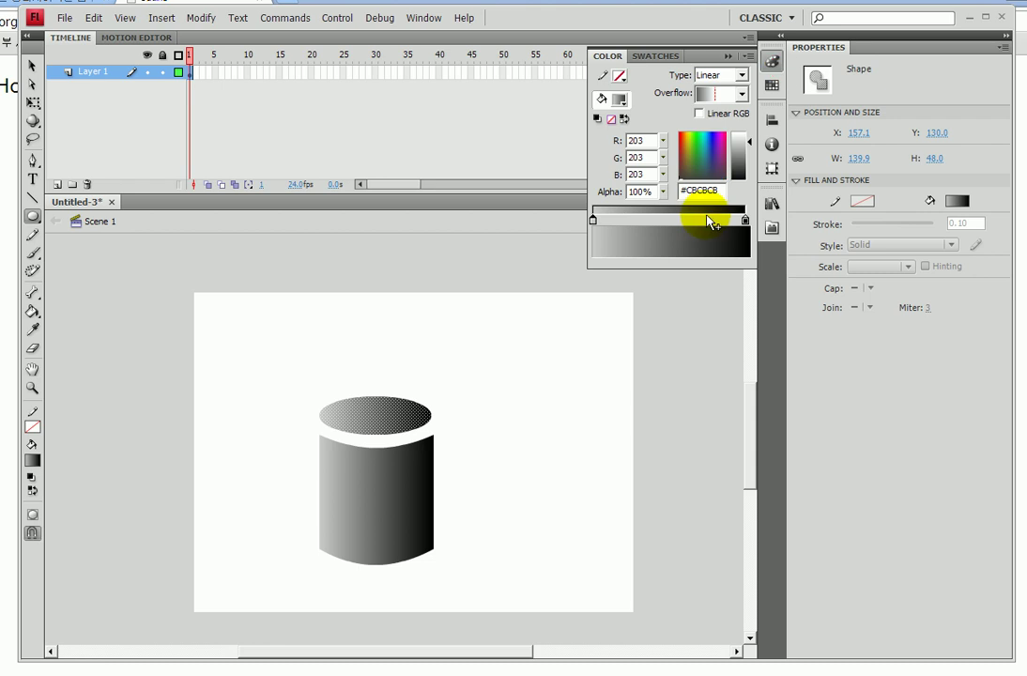
pyautogui.click(666, 220)
pyautogui.moveTo(745, 220); pyautogui.dragTo(744, 264)
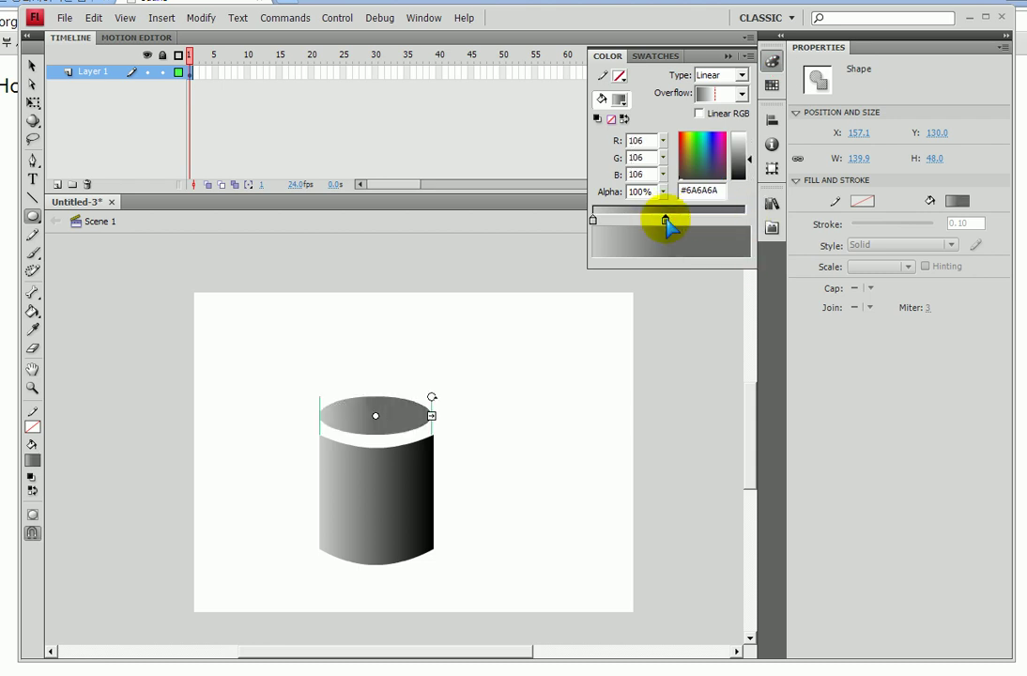
pyautogui.click(664, 219)
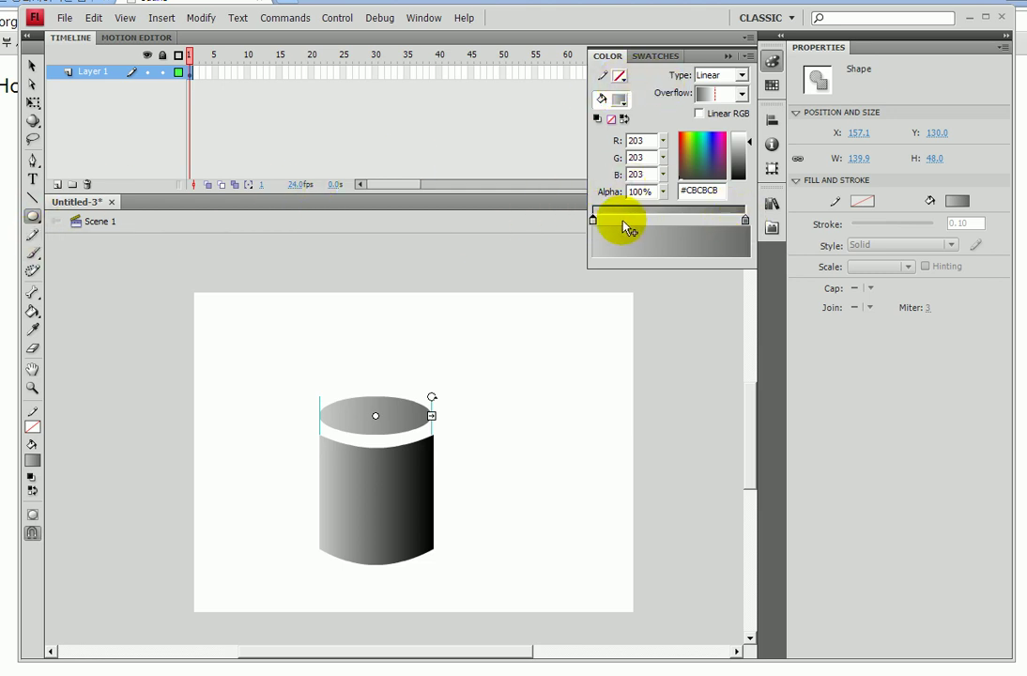
# Replace the oval's gradient fill with solid gray #999999
pyautogui.click(957, 201)
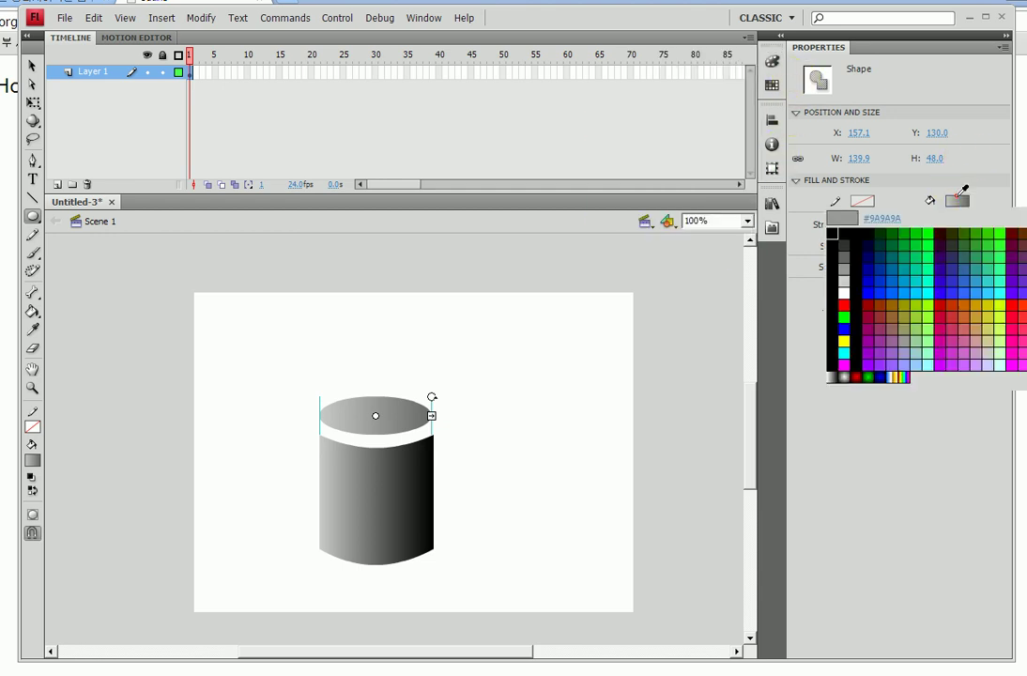
pyautogui.click(852, 262)
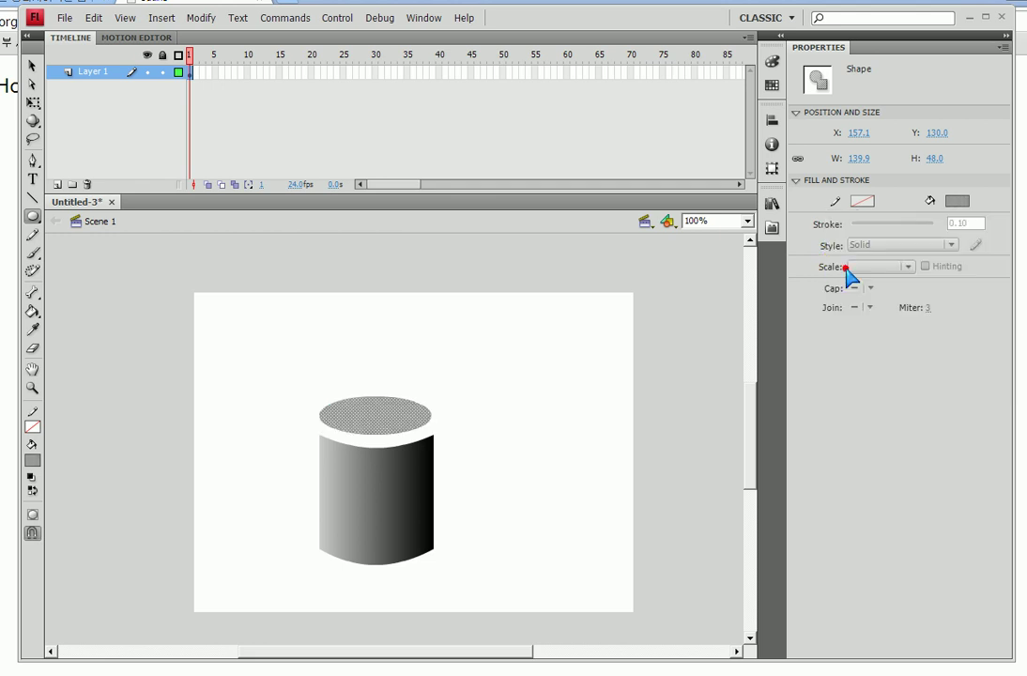
pyautogui.click(541, 317)
# Nudge the oval down toward the cylinder body's curved top, to about X 157 and Y 141
pyautogui.click(372, 415)
pyautogui.press('Down')
pyautogui.press('Down')
pyautogui.press('Down')
pyautogui.press('Down')
pyautogui.press('Down')
pyautogui.press('Down')
pyautogui.press('Down')
pyautogui.press('Down')
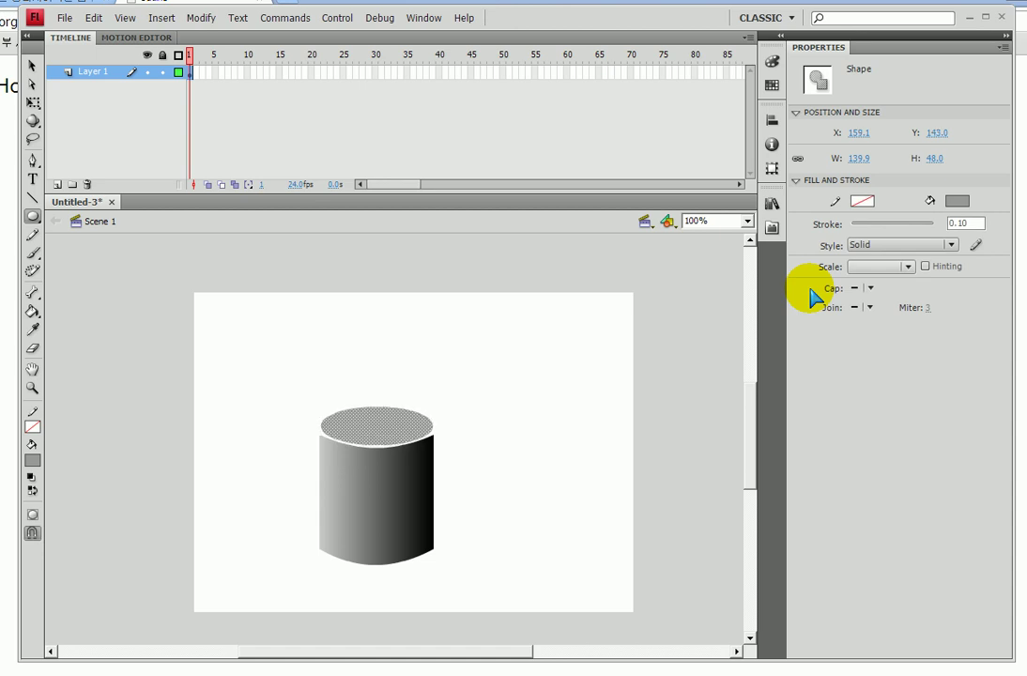
pyautogui.click(32, 388)
pyautogui.moveTo(283, 348); pyautogui.dragTo(564, 511)
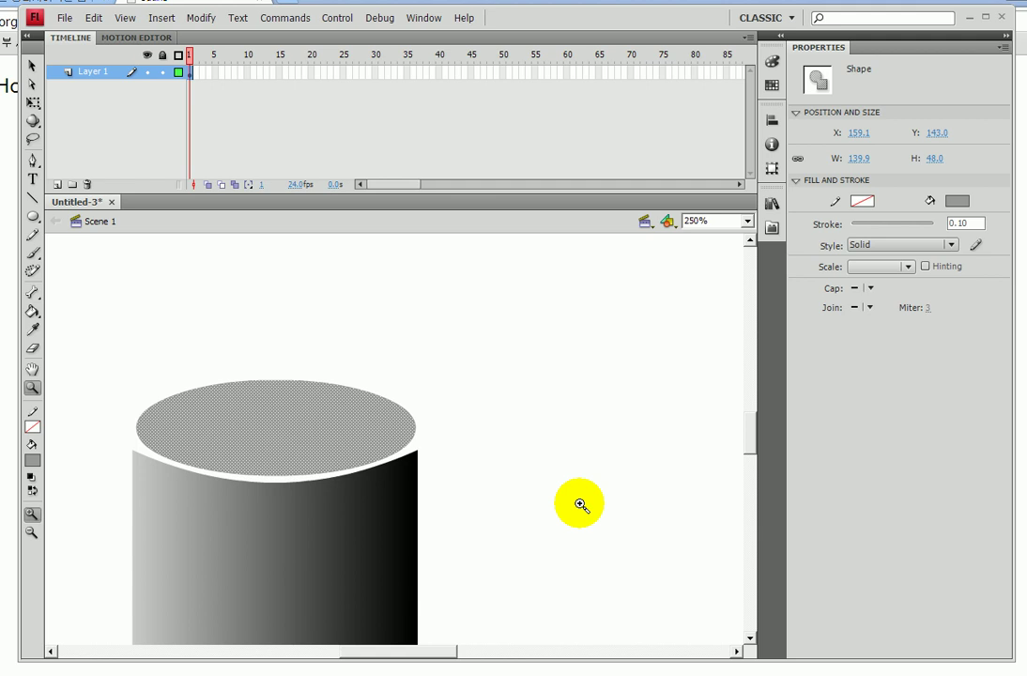
pyautogui.press('Up')
pyautogui.press('Up')
pyautogui.press('Up')
pyautogui.press('Up')
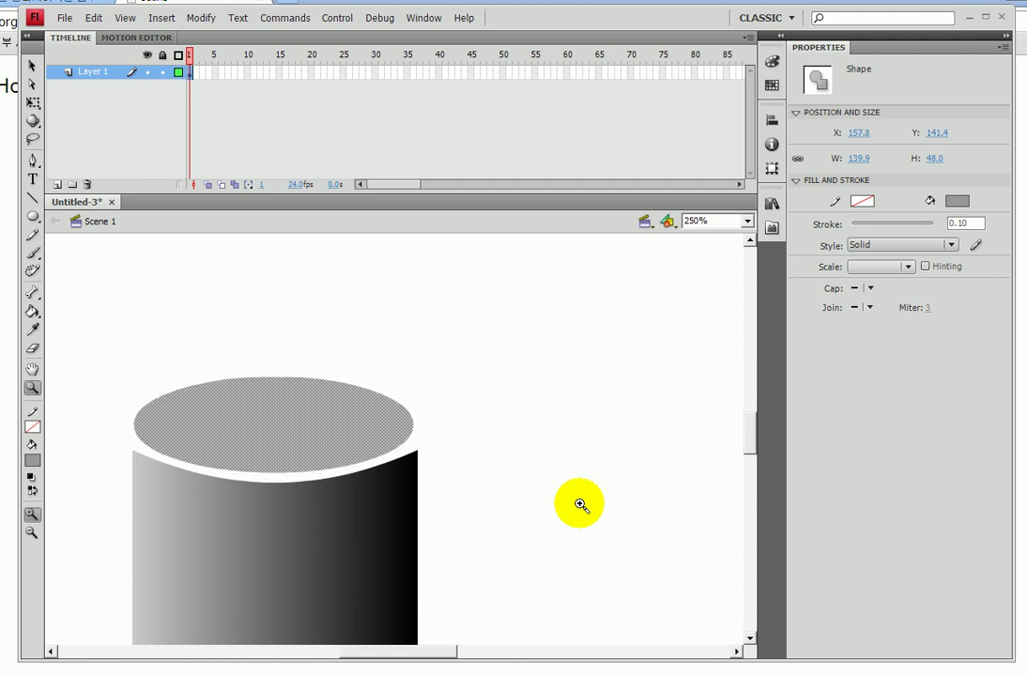
# Activate Free Transform on the oval and turn off Snap to Objects
pyautogui.click(32, 102)
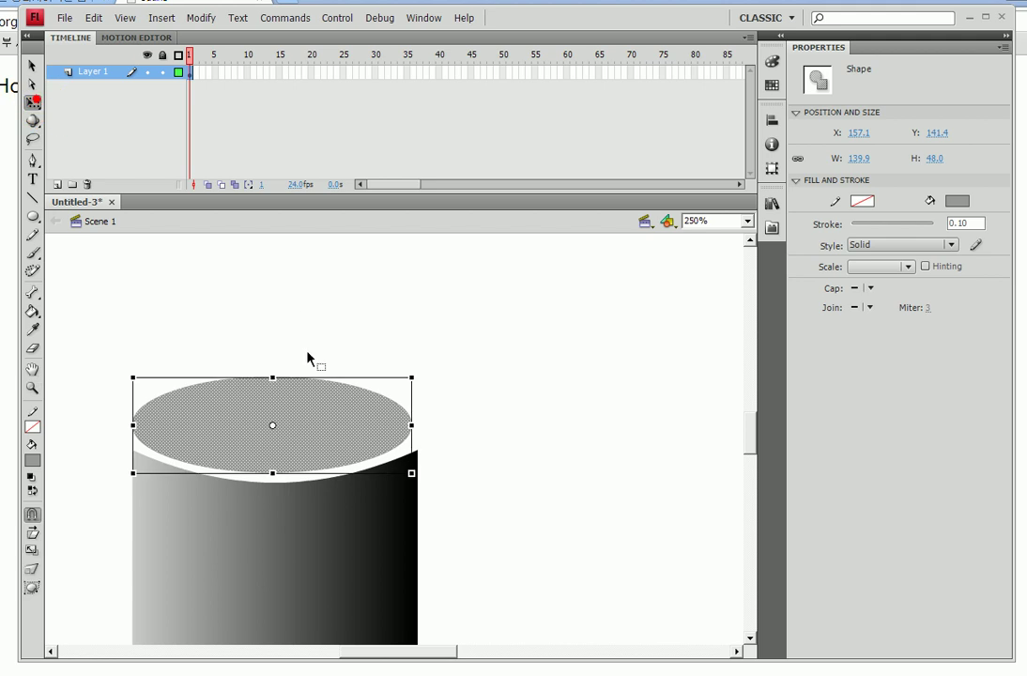
pyautogui.moveTo(270, 470); pyautogui.dragTo(270, 470)
pyautogui.click(32, 515)
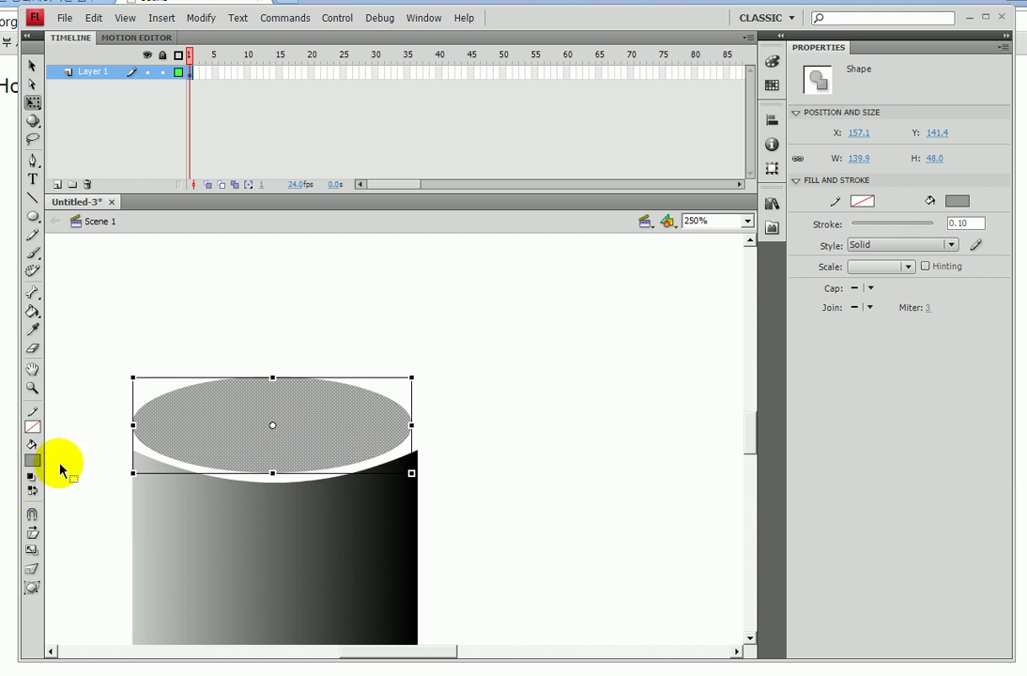
pyautogui.hotkey('ctrl', '2')
pyautogui.moveTo(50, 523)
pyautogui.mouseDown()
pyautogui.moveTo(12, 516)
pyautogui.moveTo(44, 536)
pyautogui.mouseUp()
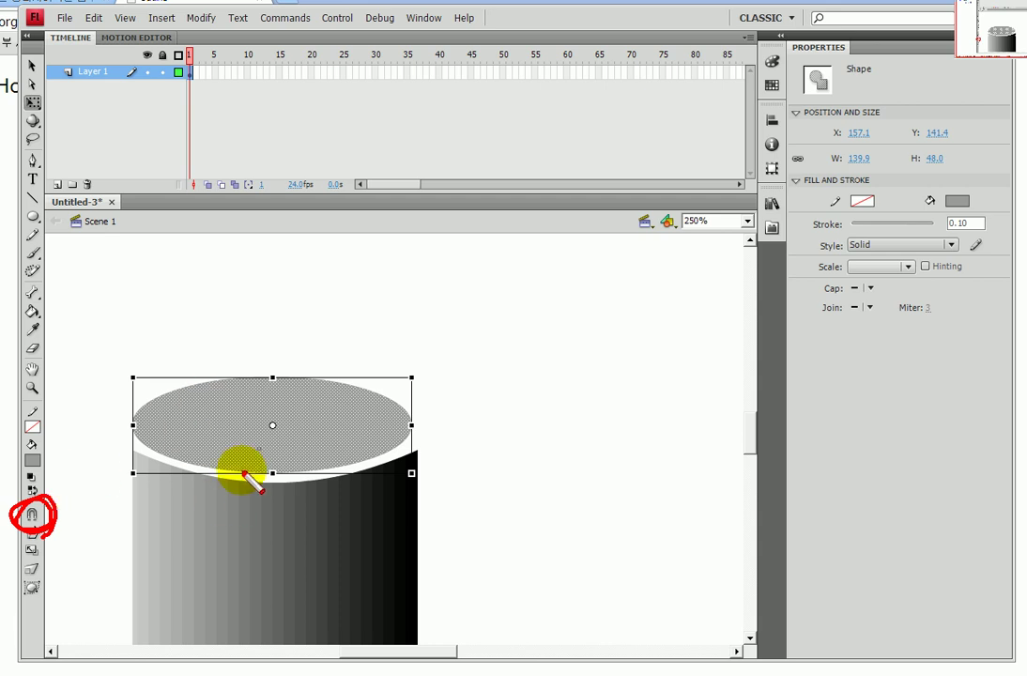
pyautogui.press('e')
pyautogui.press('Escape')
# Resize the oval to about 143 px wide and fit it over the cylinder body's curved top edge
pyautogui.press('space')
pyautogui.moveTo(355, 422)
pyautogui.mouseDown()
pyautogui.moveTo(435, 356)
pyautogui.moveTo(435, 367)
pyautogui.mouseUp()
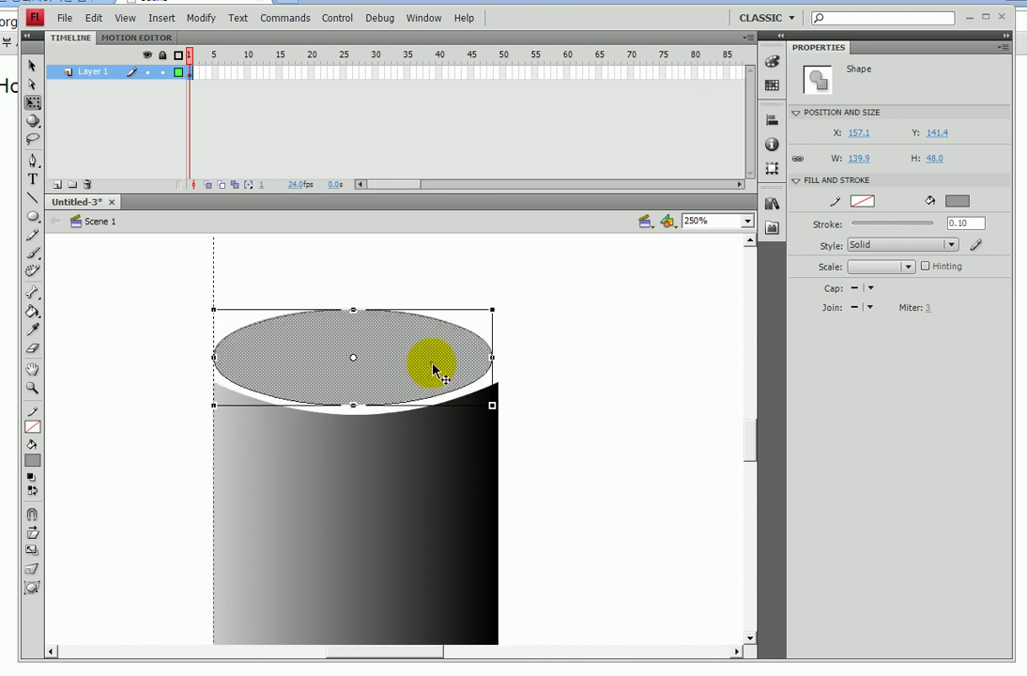
pyautogui.click(350, 404)
pyautogui.moveTo(351, 402); pyautogui.dragTo(352, 399)
pyautogui.moveTo(389, 357); pyautogui.dragTo(398, 367)
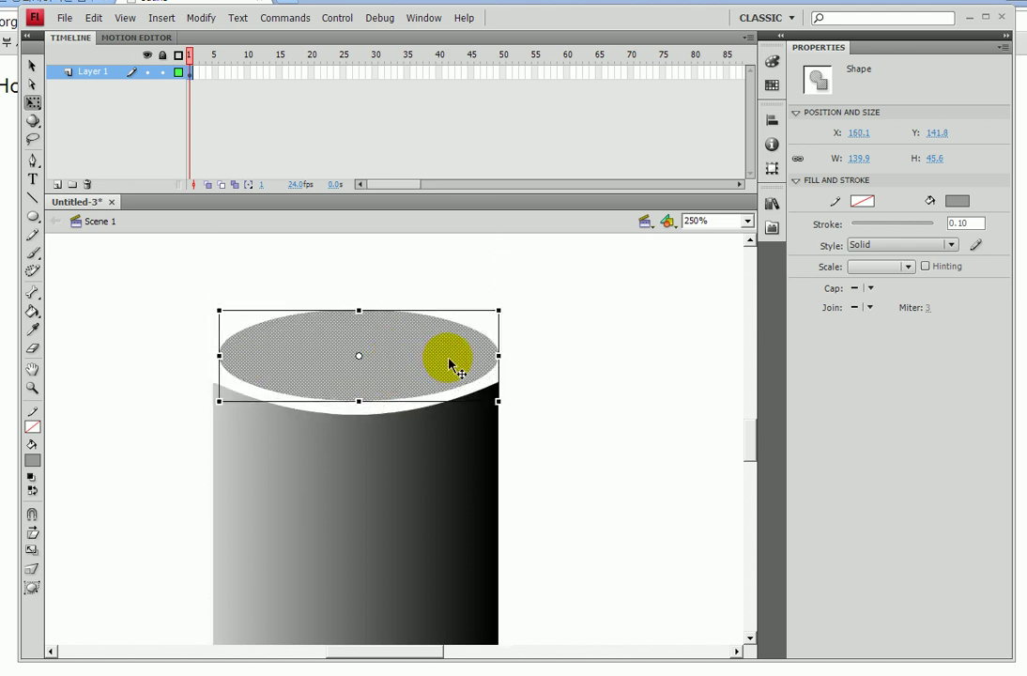
pyautogui.moveTo(498, 354); pyautogui.dragTo(502, 355)
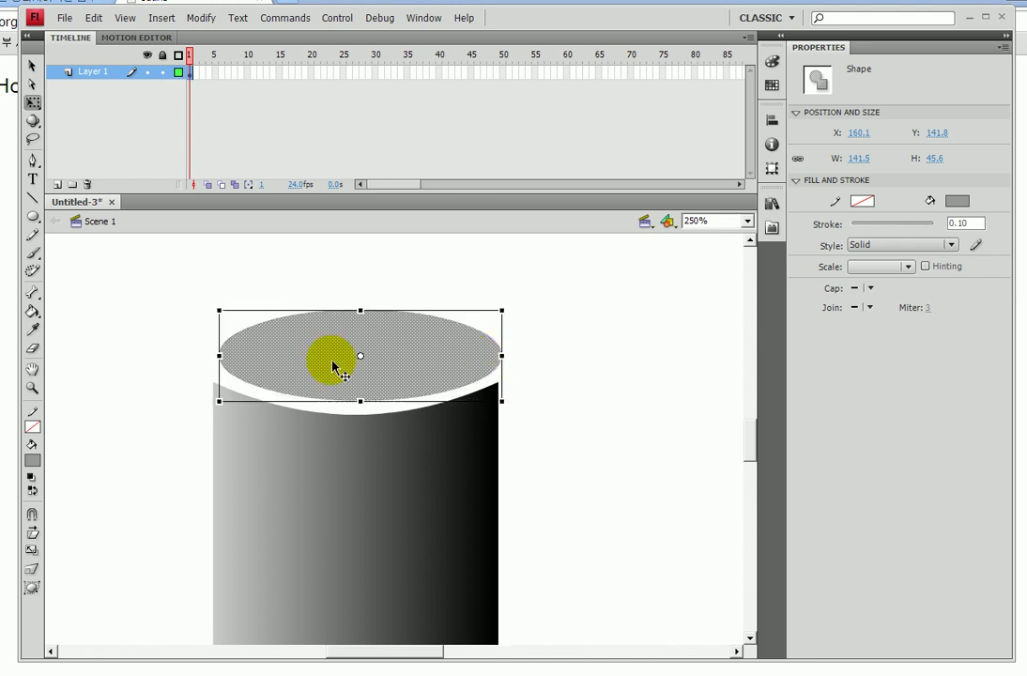
pyautogui.moveTo(219, 356); pyautogui.dragTo(214, 356)
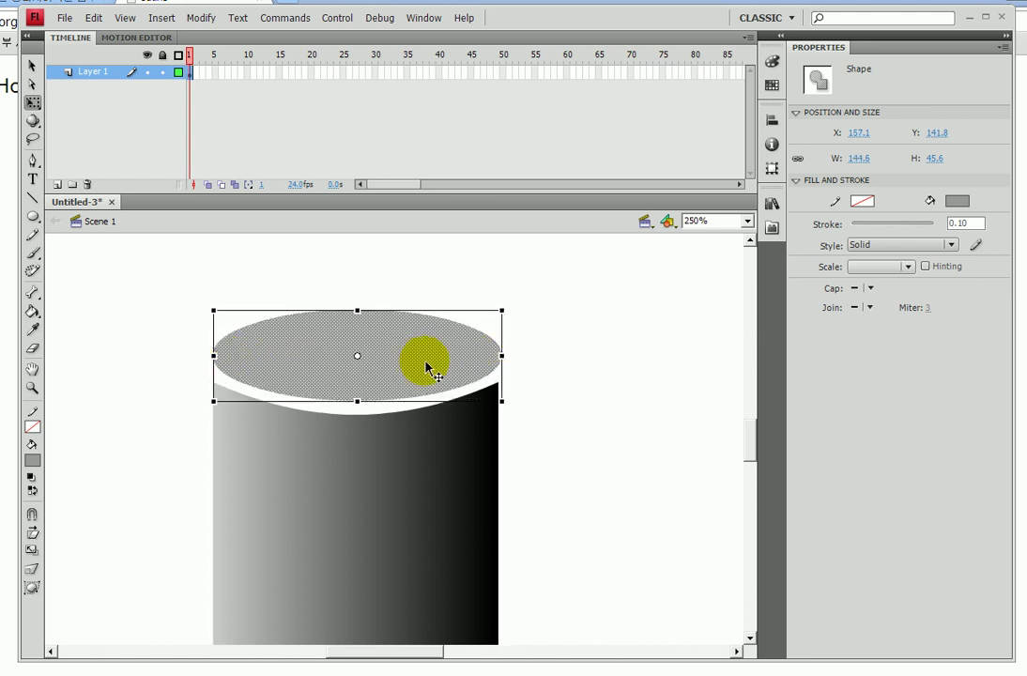
pyautogui.moveTo(502, 353); pyautogui.dragTo(499, 354)
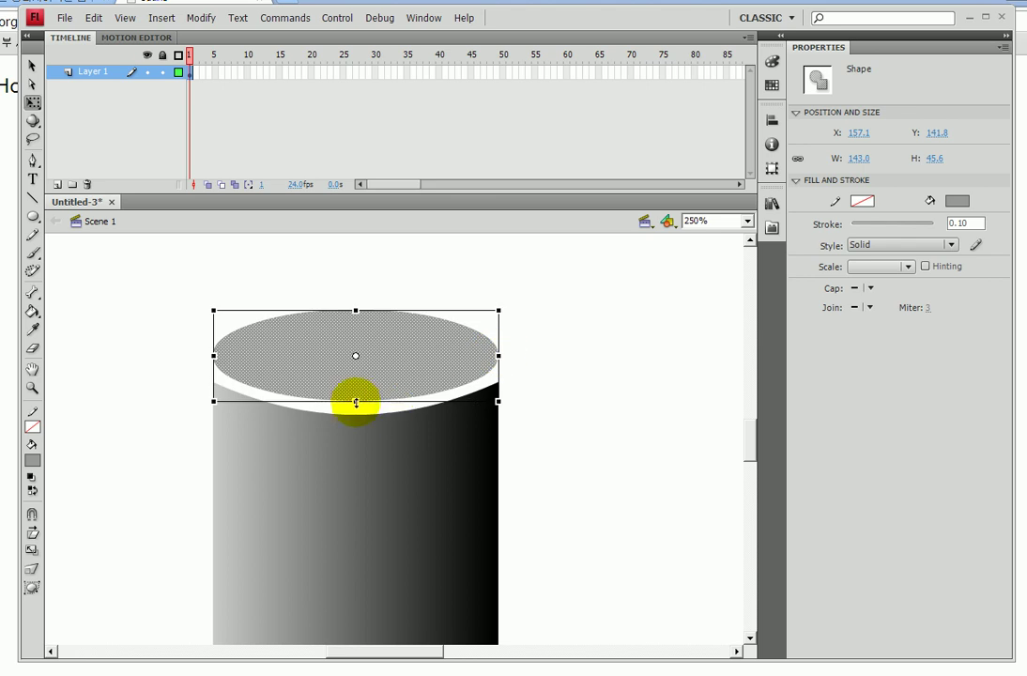
pyautogui.moveTo(355, 399); pyautogui.dragTo(355, 419)
pyautogui.click(637, 391)
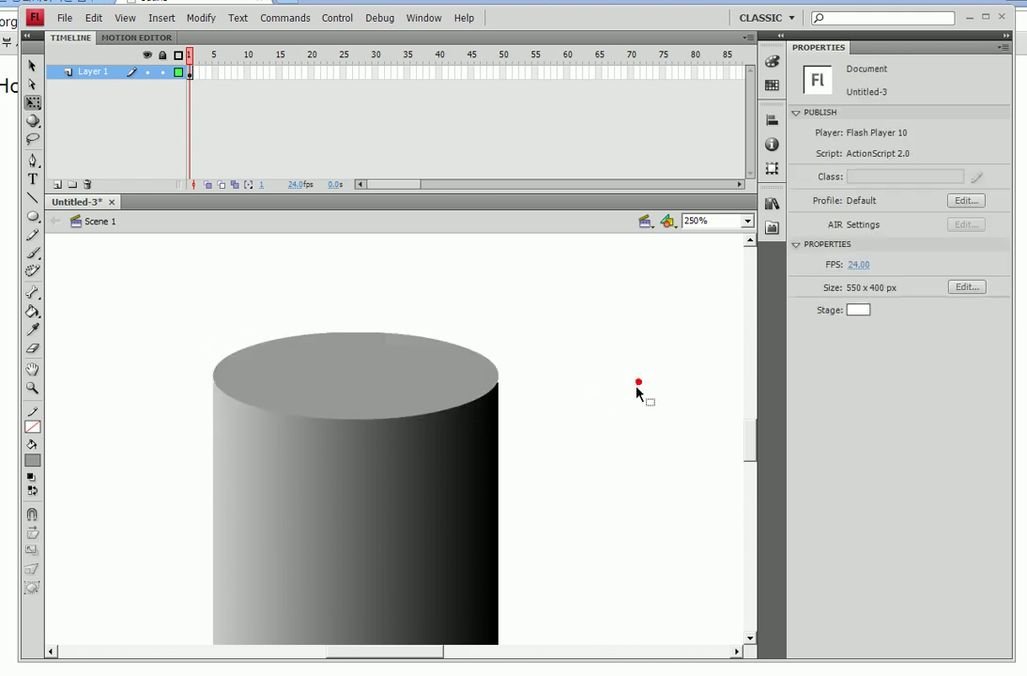
# Select the whole cylinder and move it to the left side of the stage
pyautogui.moveTo(246, 408); pyautogui.dragTo(160, 302)
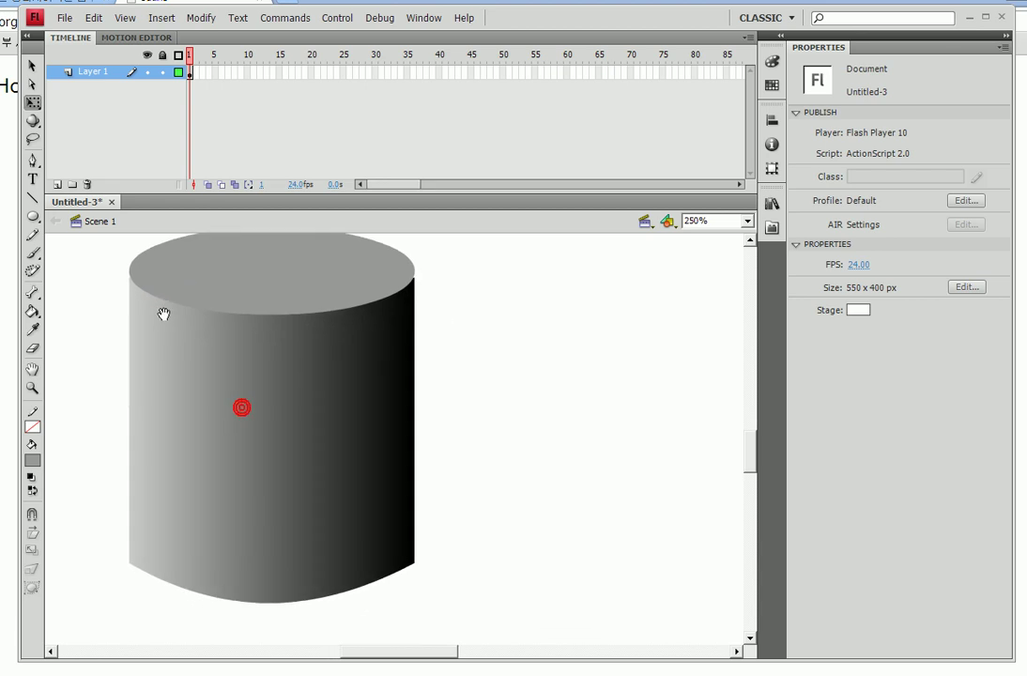
pyautogui.doubleClick(31, 388)
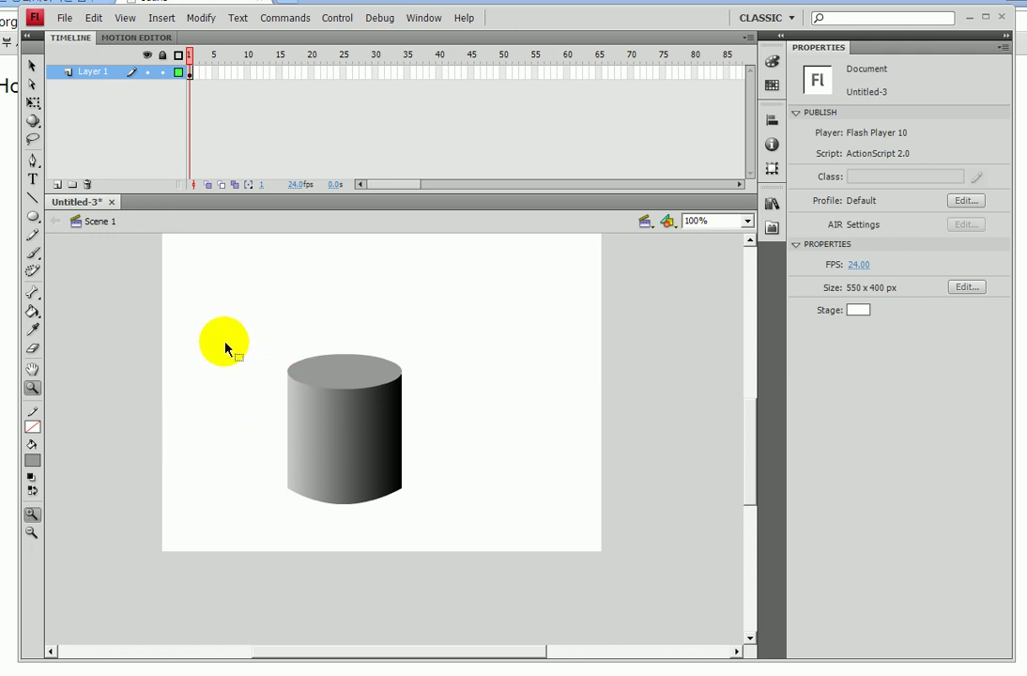
pyautogui.moveTo(232, 337); pyautogui.dragTo(386, 493)
pyautogui.moveTo(344, 458); pyautogui.dragTo(227, 420)
pyautogui.click(289, 514)
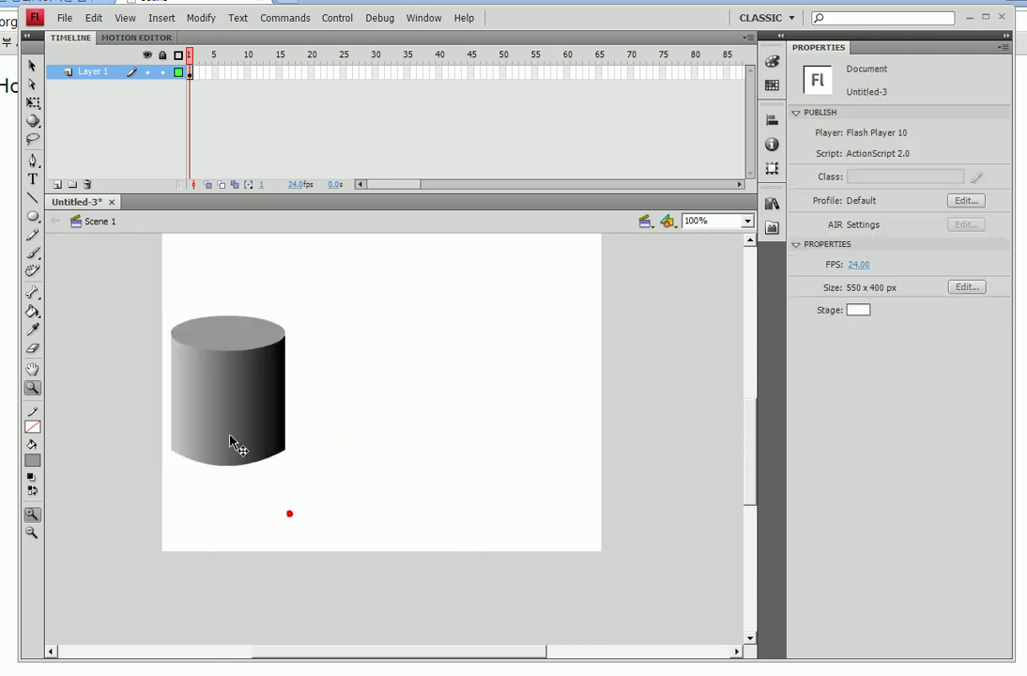
# Draw a gray oval about 250 by 141 px to the right of the cylinder and select it
pyautogui.click(32, 215)
pyautogui.moveTo(345, 372); pyautogui.dragTo(541, 479)
pyautogui.keyDown('ctrl'); pyautogui.click(477, 405); pyautogui.keyUp('ctrl')
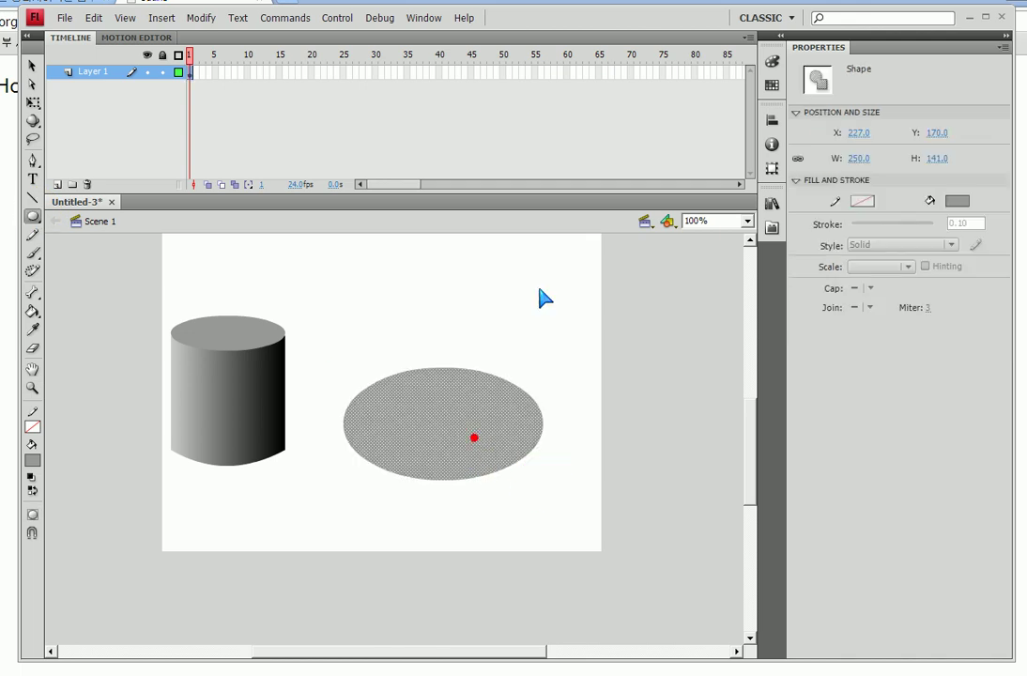
# Change the selected oval's fill to a linear gradient running from light gray #CBCBCB to black
pyautogui.click(771, 61)
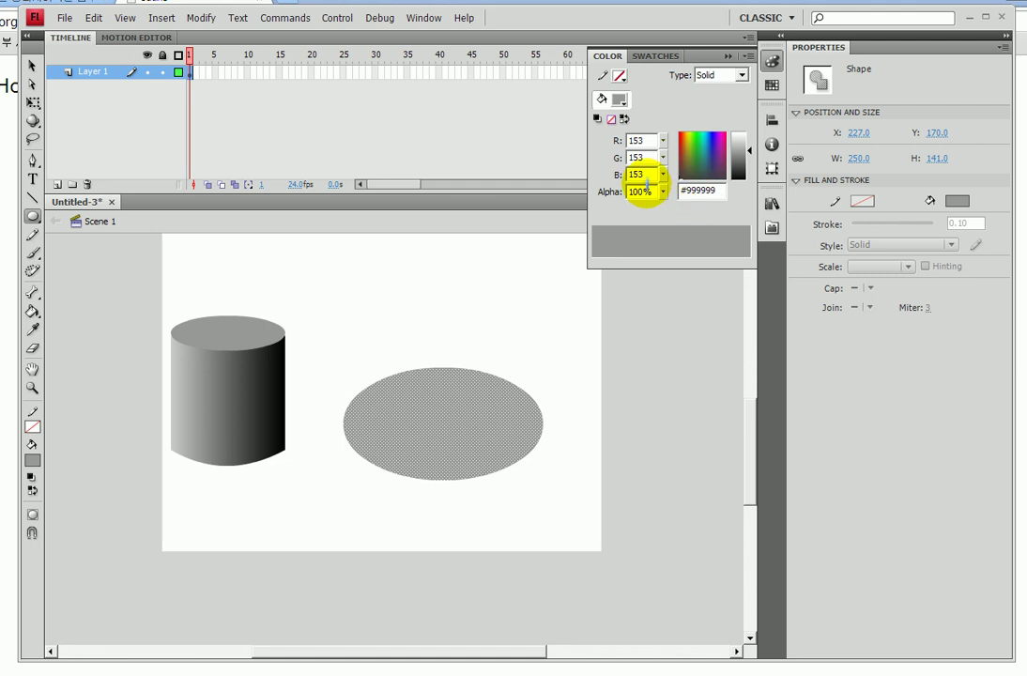
pyautogui.click(723, 75)
pyautogui.click(707, 110)
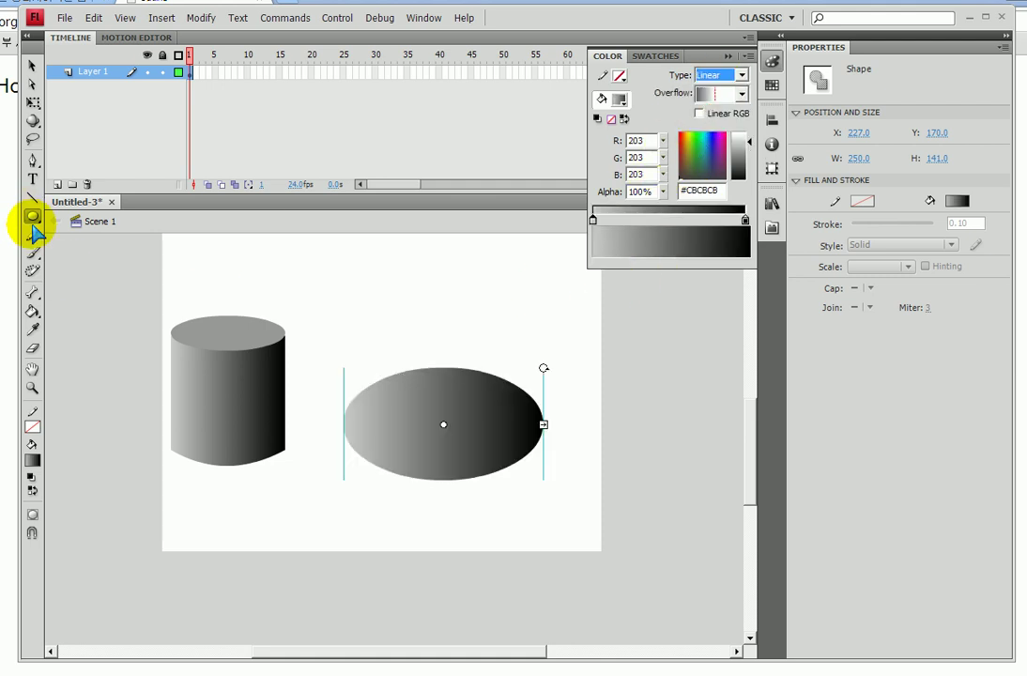
# Use Free Transform to rotate the gradient oval slightly counterclockwise and flatten it to about 131 px high
pyautogui.click(32, 103)
pyautogui.moveTo(337, 354); pyautogui.dragTo(334, 388)
pyautogui.click(467, 315)
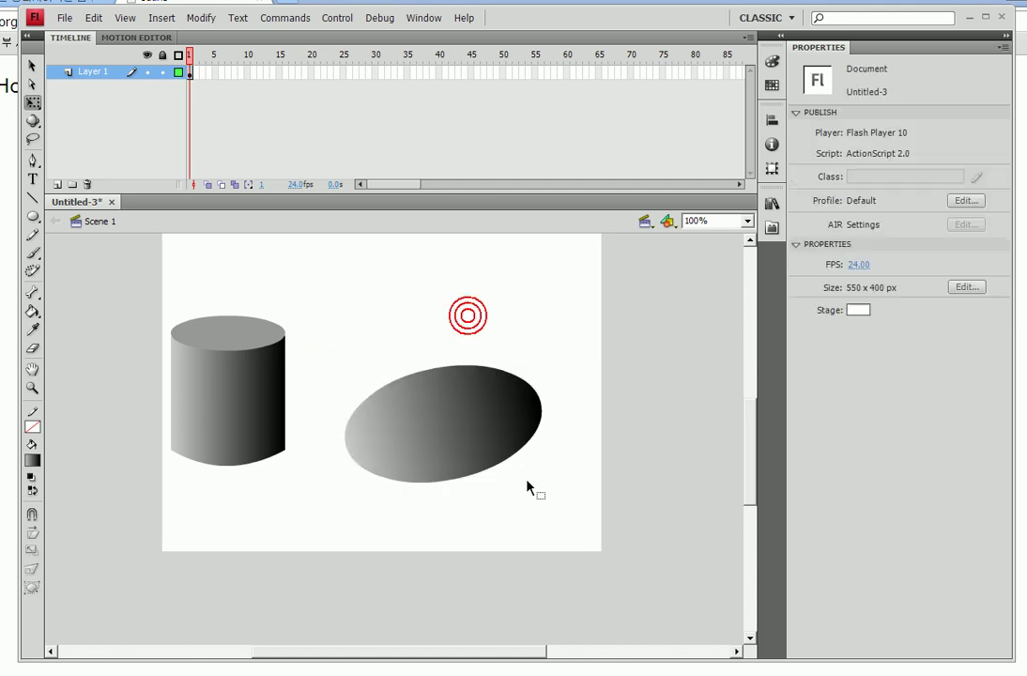
pyautogui.click(469, 458)
pyautogui.moveTo(437, 363); pyautogui.dragTo(437, 376)
pyautogui.click(431, 342)
# Tilt the oval slightly further counterclockwise, move it a little to the left and deselect it
pyautogui.click(493, 437)
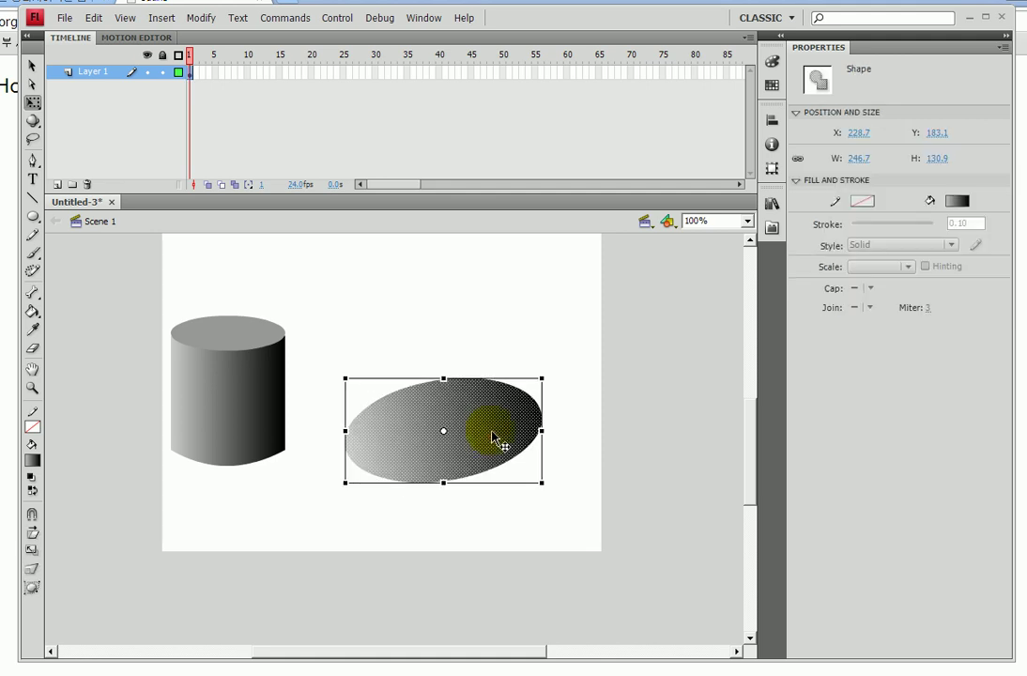
pyautogui.click(543, 431)
pyautogui.moveTo(562, 394); pyautogui.dragTo(534, 355)
pyautogui.click(534, 354)
pyautogui.moveTo(492, 437); pyautogui.dragTo(472, 436)
pyautogui.click(429, 326)
# Select the whole cylinder and place it over the left part of the tilted oval so the oval forms its shadow
pyautogui.moveTo(105, 280); pyautogui.dragTo(306, 501)
pyautogui.moveTo(243, 427); pyautogui.dragTo(390, 444)
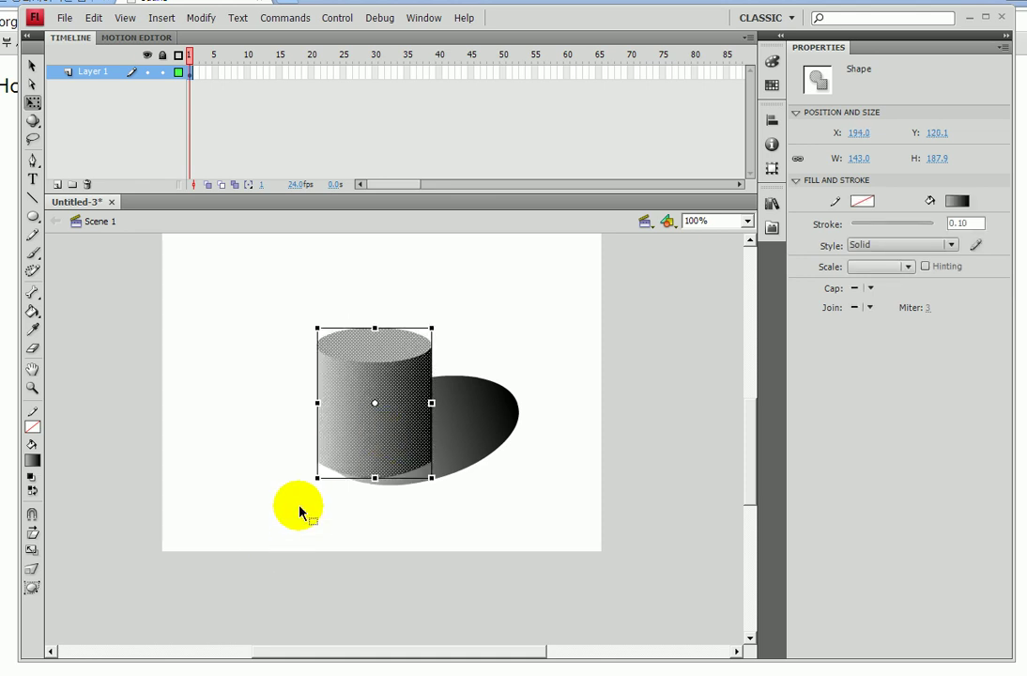
pyautogui.click(176, 410)
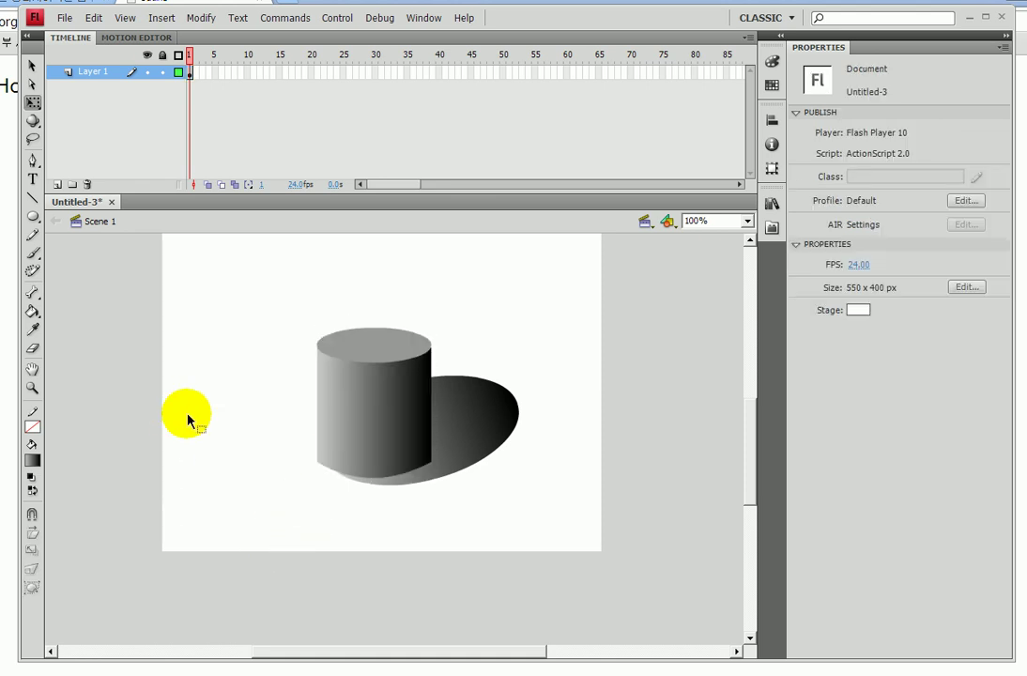
pyautogui.moveTo(188, 413); pyautogui.dragTo(200, 438)
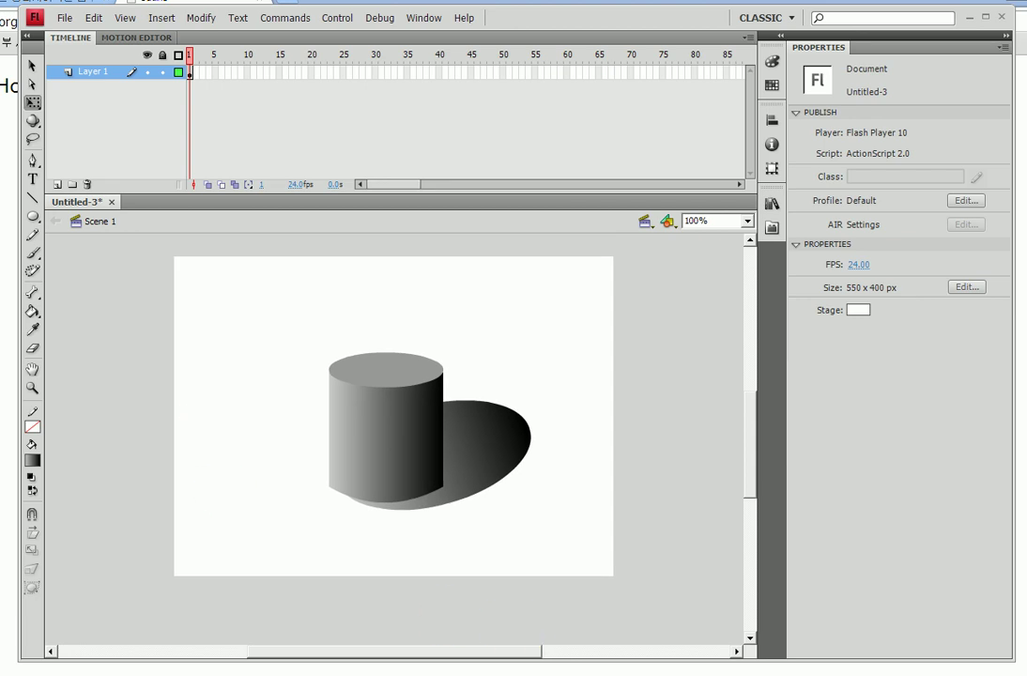